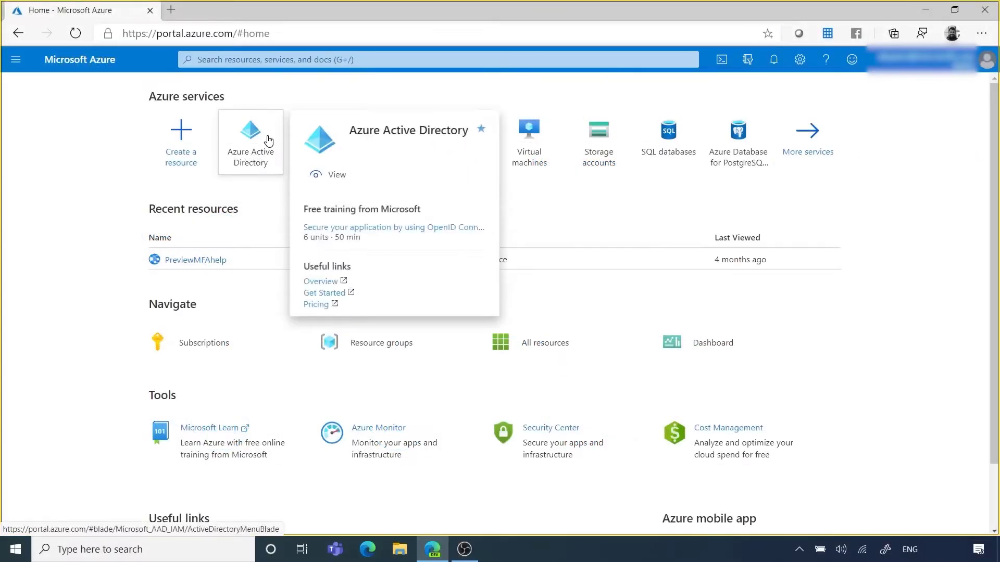
# - Start a new Conditional Access policy from the razco Azure Active Directory security settings
pyautogui.click(267, 139)
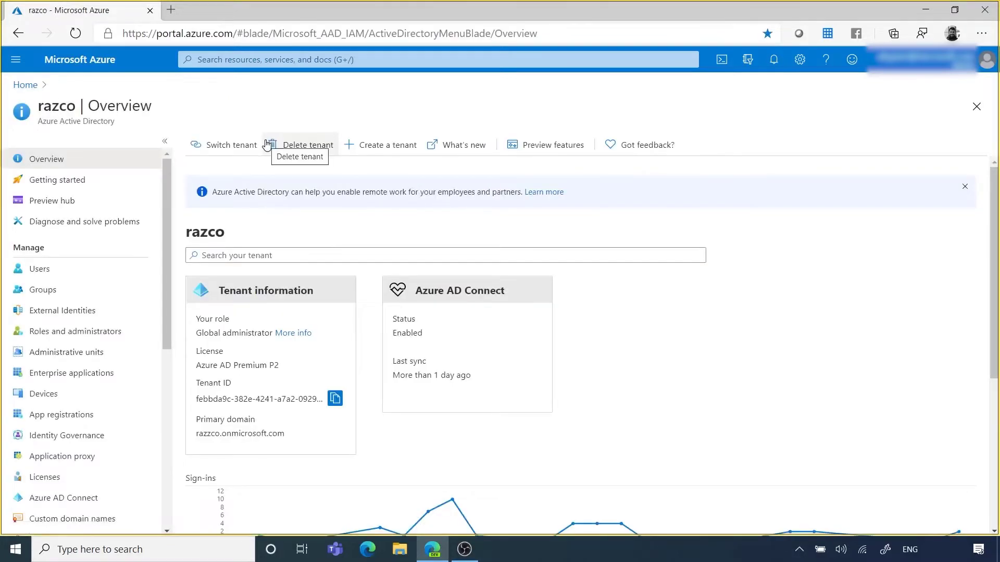
pyautogui.scroll(-5, 136, 282)
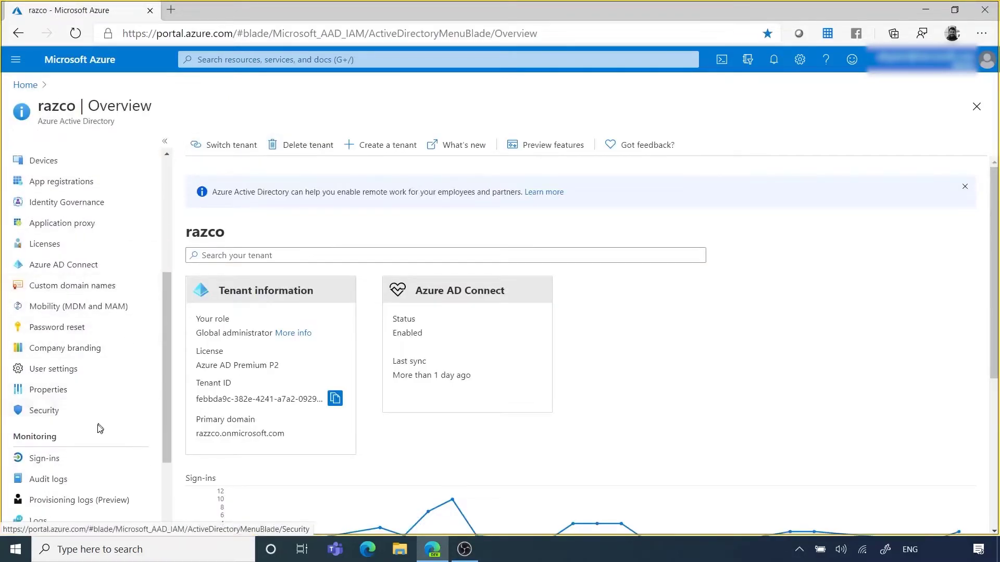
pyautogui.click(96, 414)
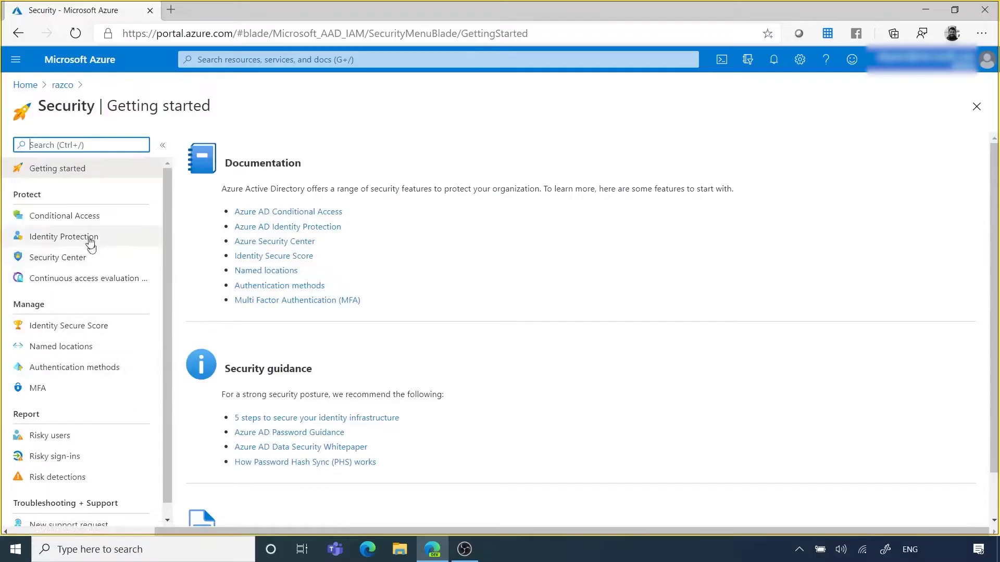
pyautogui.click(88, 217)
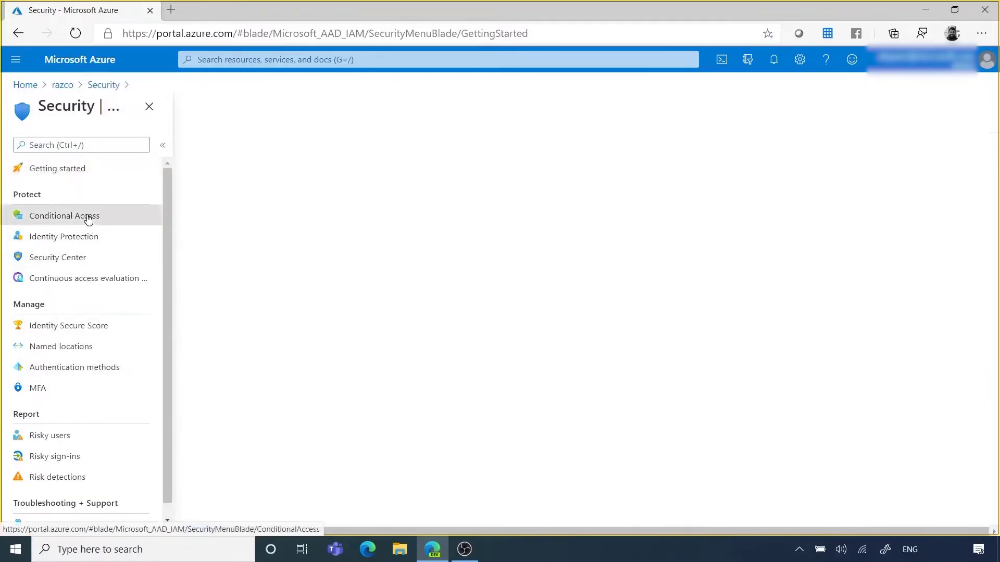
pyautogui.click(232, 149)
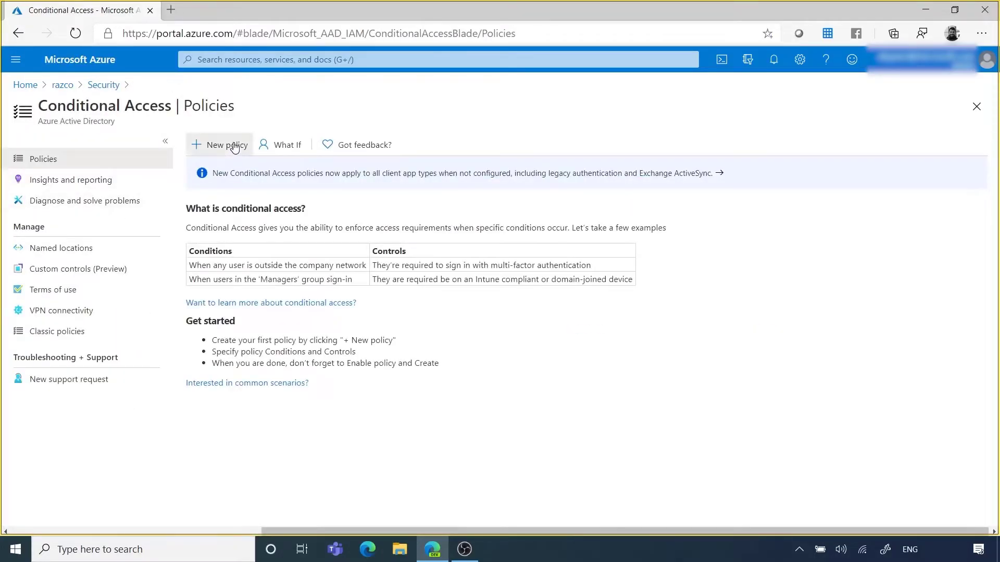
# - Name the new policy 'Protect Exo'
pyautogui.click(114, 223)
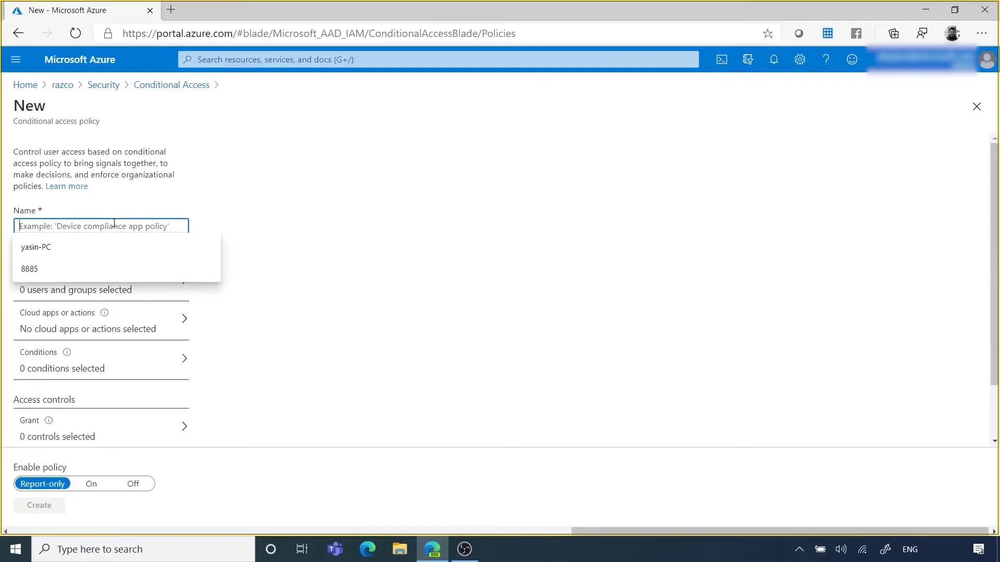
pyautogui.write('Pt')
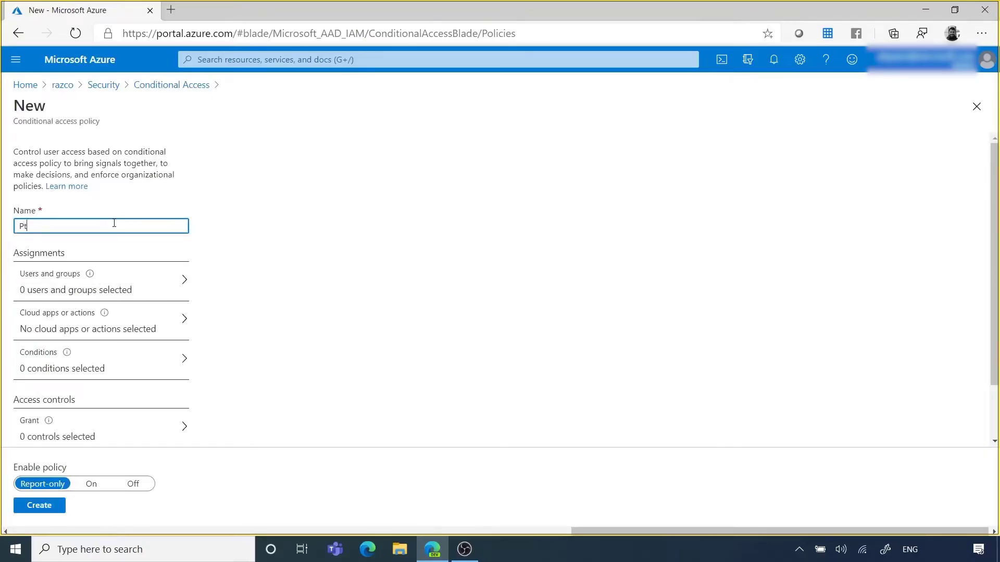
pyautogui.write('otect EX')
pyautogui.press('BackSpace')
pyautogui.write('xo')
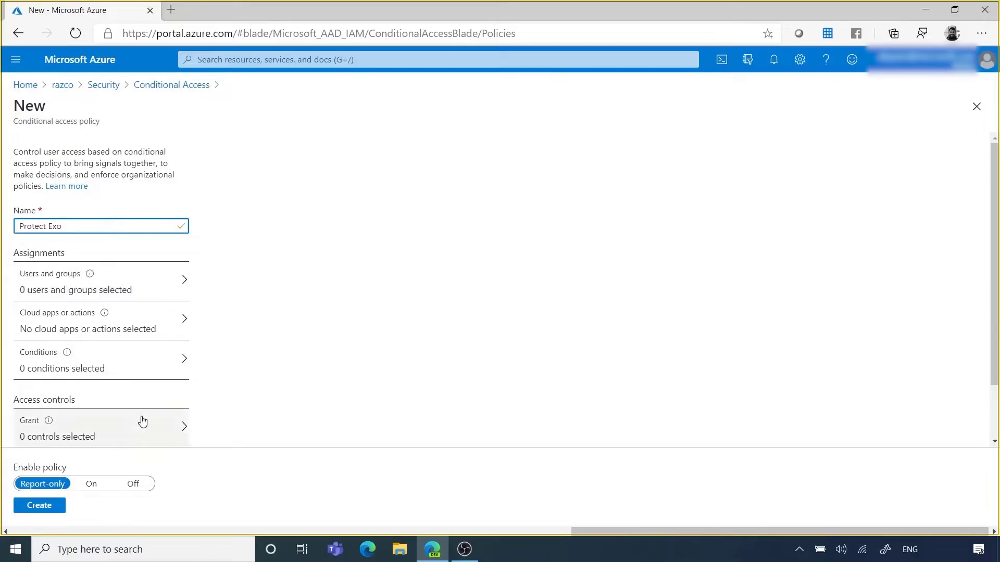
# - Include only the Finance Team group in the policy's users and groups
pyautogui.click(167, 291)
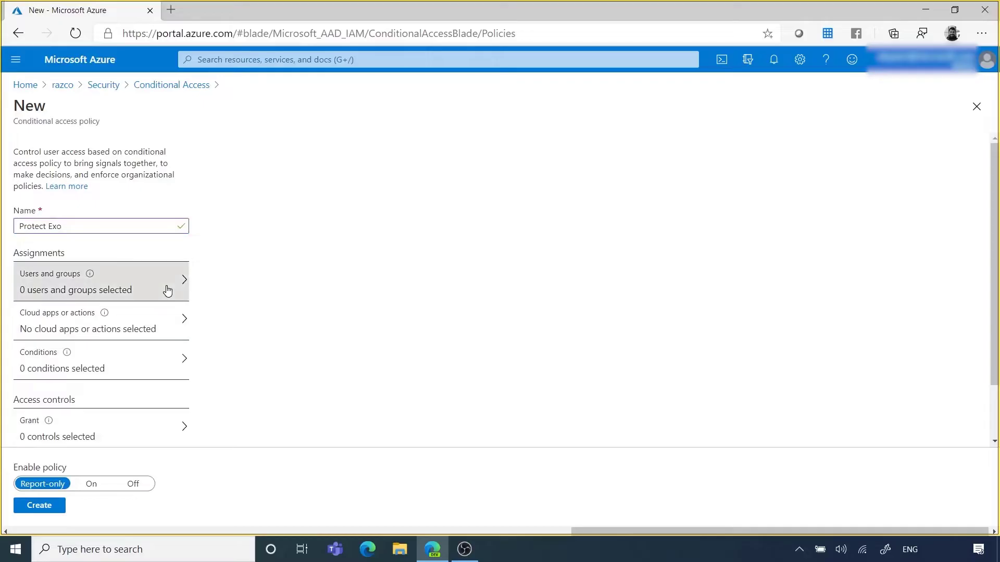
pyautogui.click(226, 338)
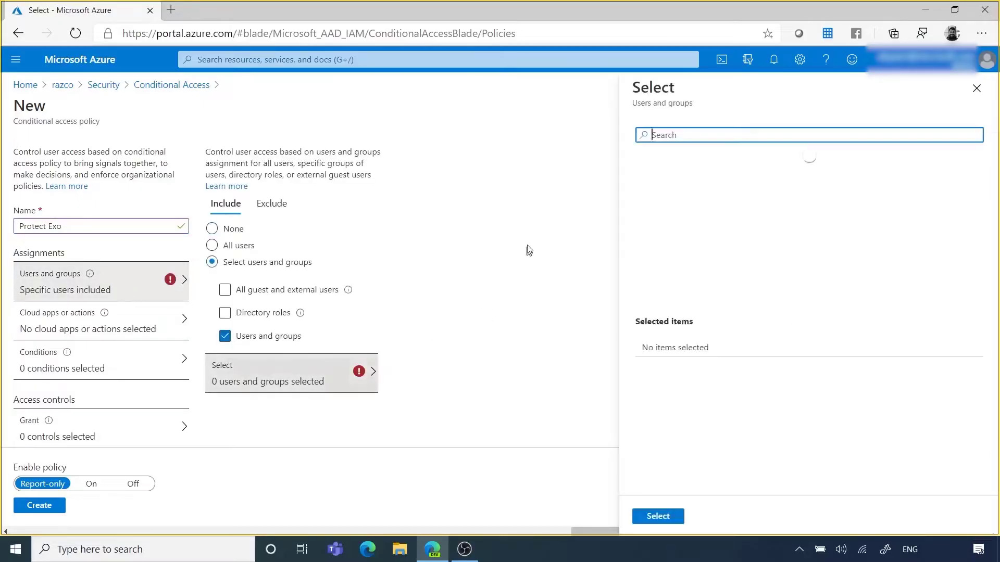
pyautogui.write('finan')
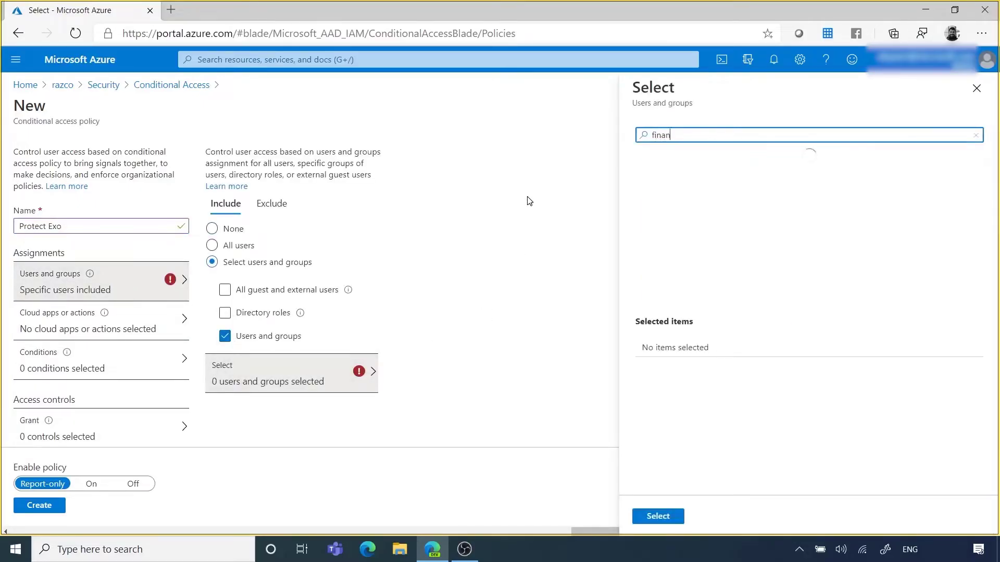
pyautogui.click(698, 167)
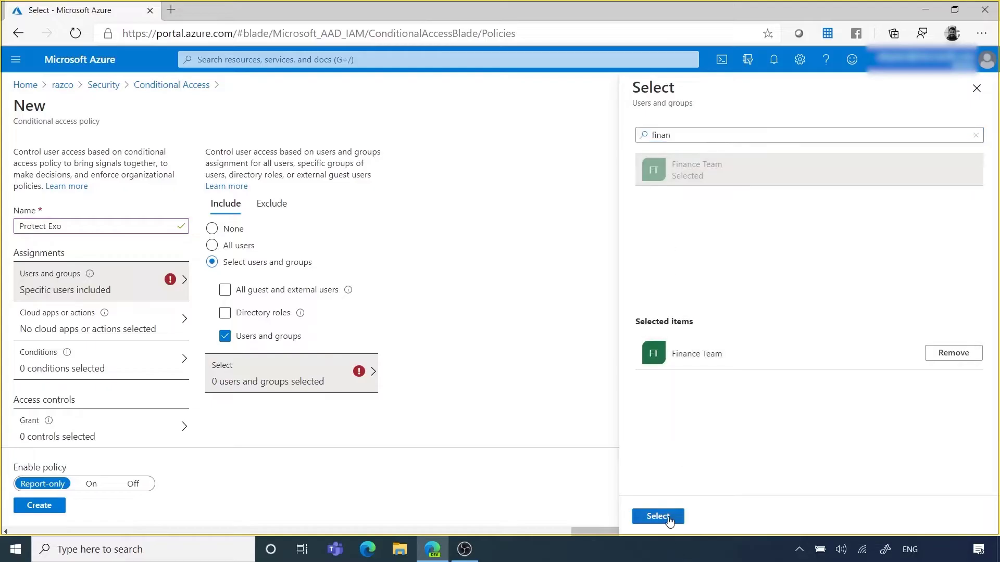
pyautogui.click(669, 519)
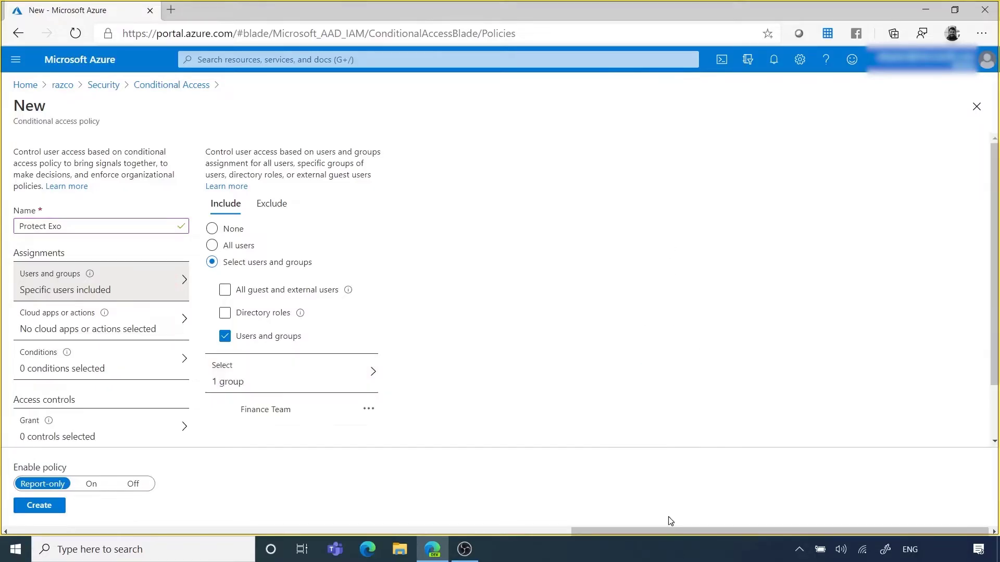
# - Limit the policy's cloud apps to Office 365 Exchange Online
pyautogui.click(134, 329)
pyautogui.click(251, 288)
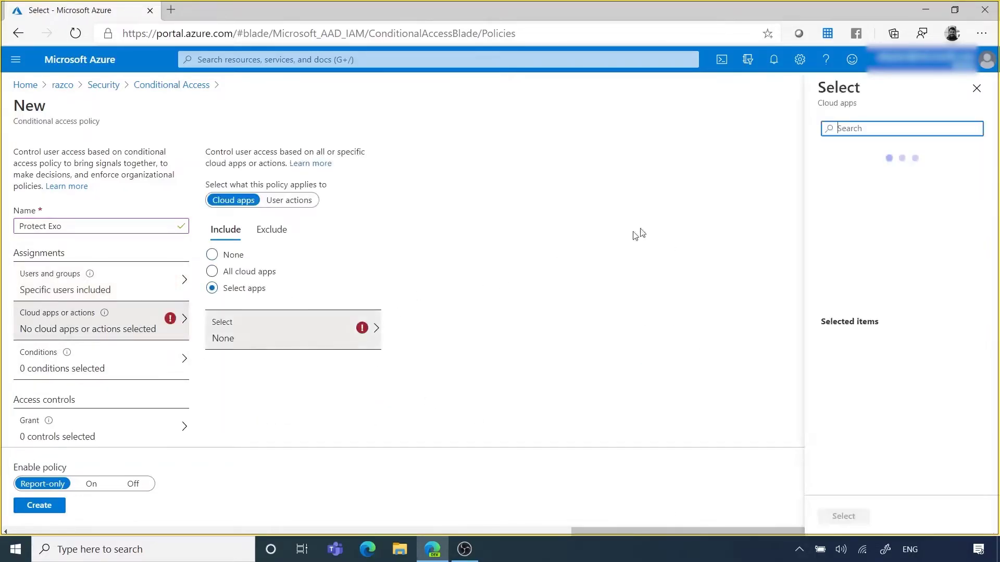
pyautogui.write('ex')
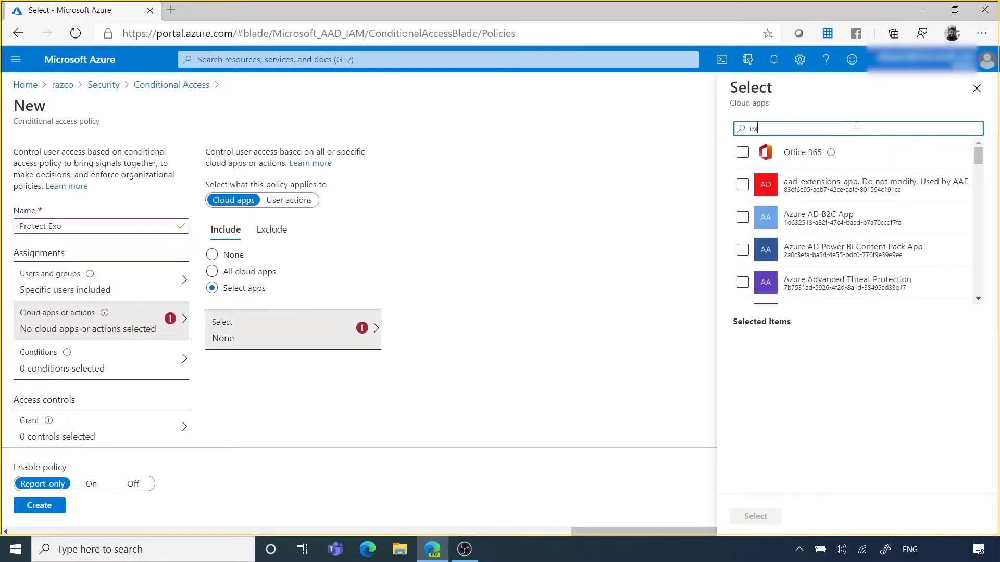
pyautogui.write('ch')
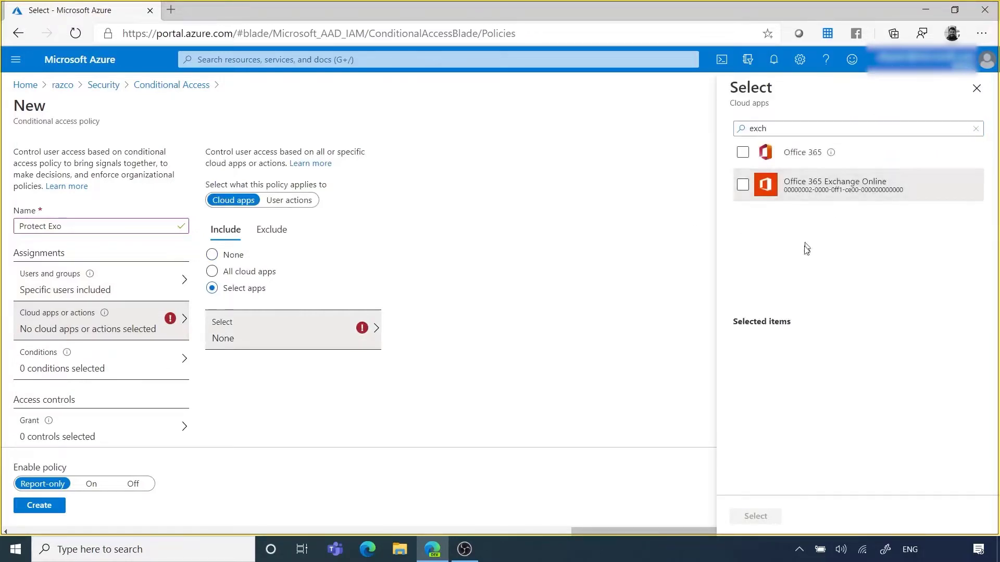
pyautogui.click(743, 184)
pyautogui.click(756, 516)
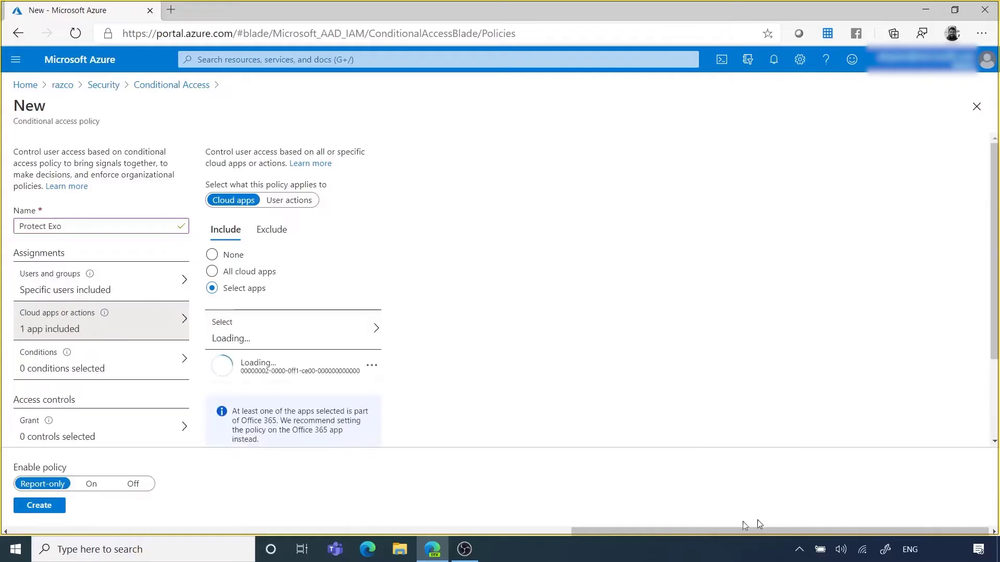
pyautogui.scroll(-1, 102, 384)
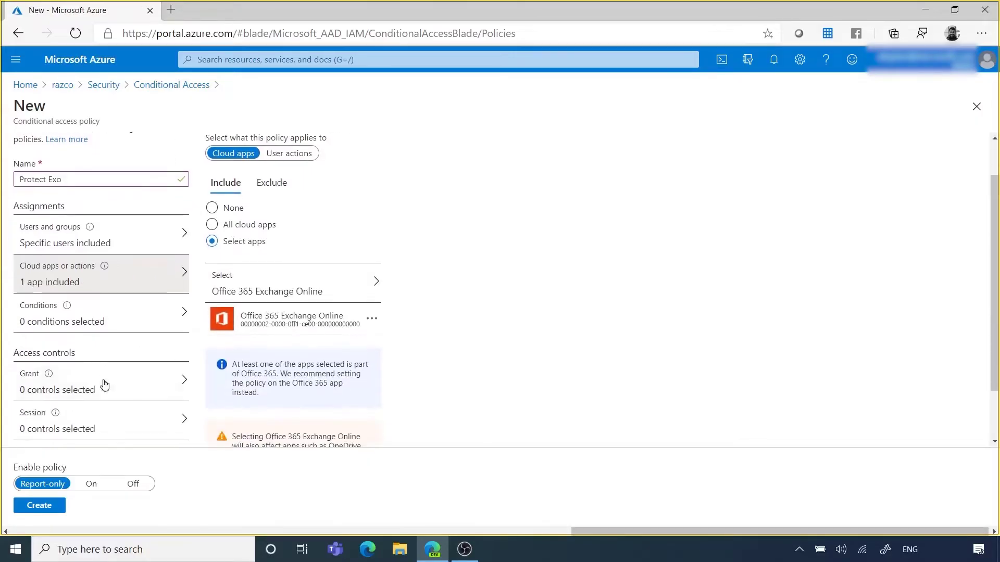
pyautogui.click(79, 326)
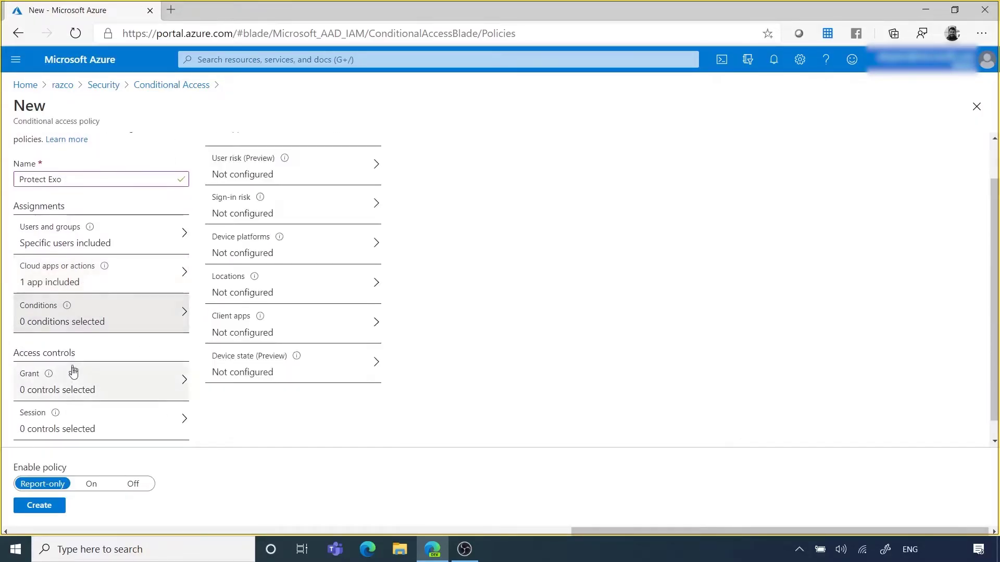
# - Grant access only with multi-factor authentication, set Enable policy to On, and create it
pyautogui.click(74, 395)
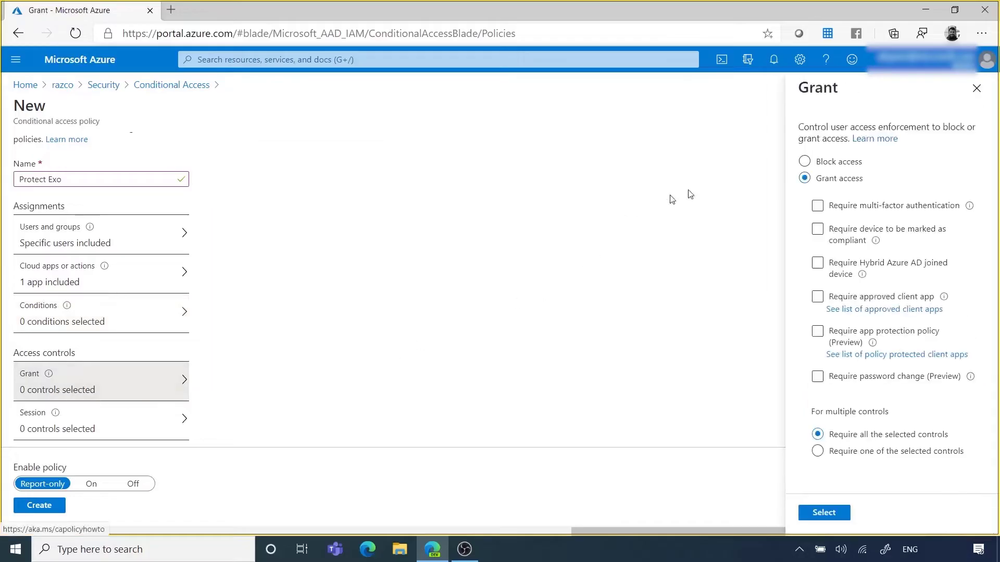
pyautogui.click(817, 206)
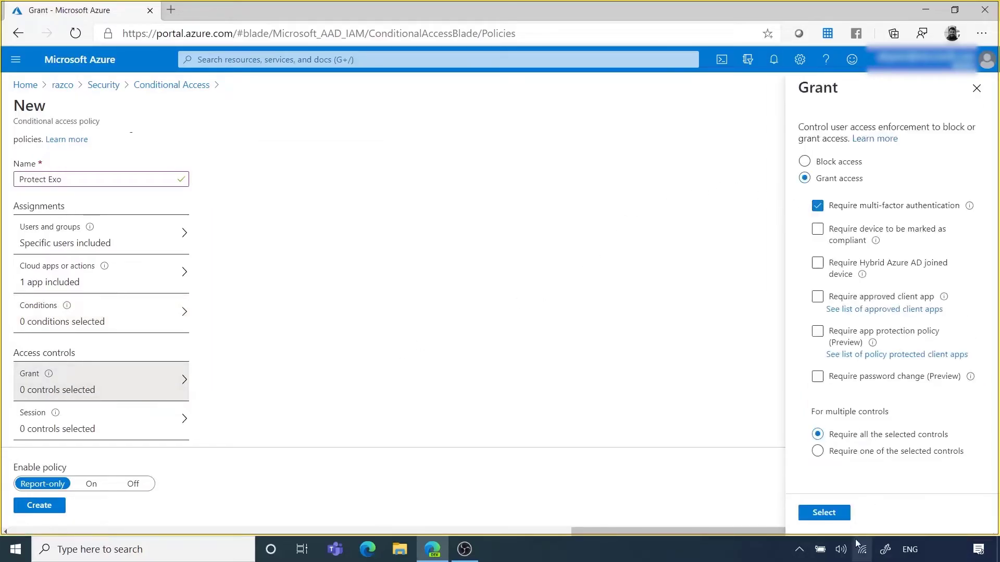
pyautogui.click(832, 513)
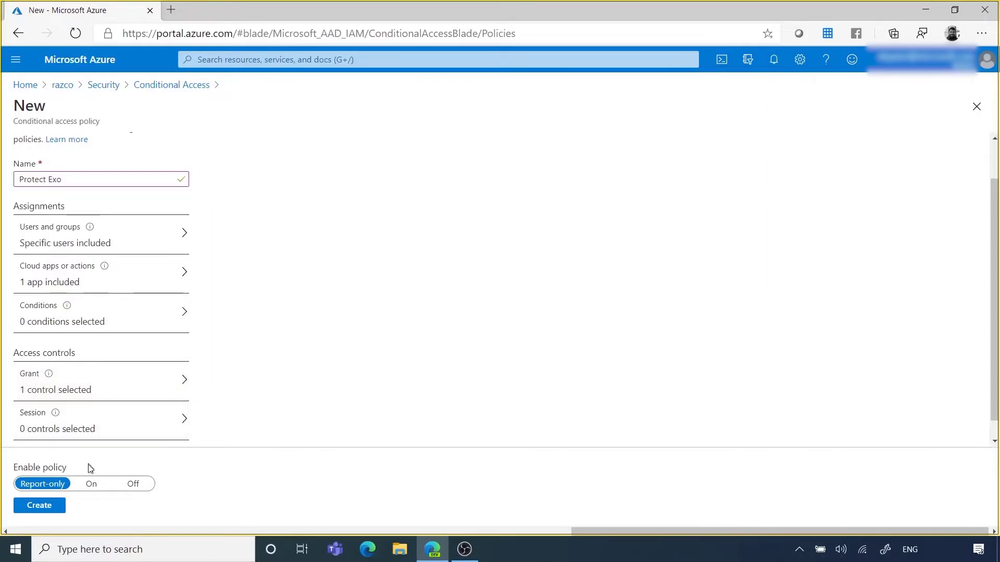
pyautogui.click(90, 484)
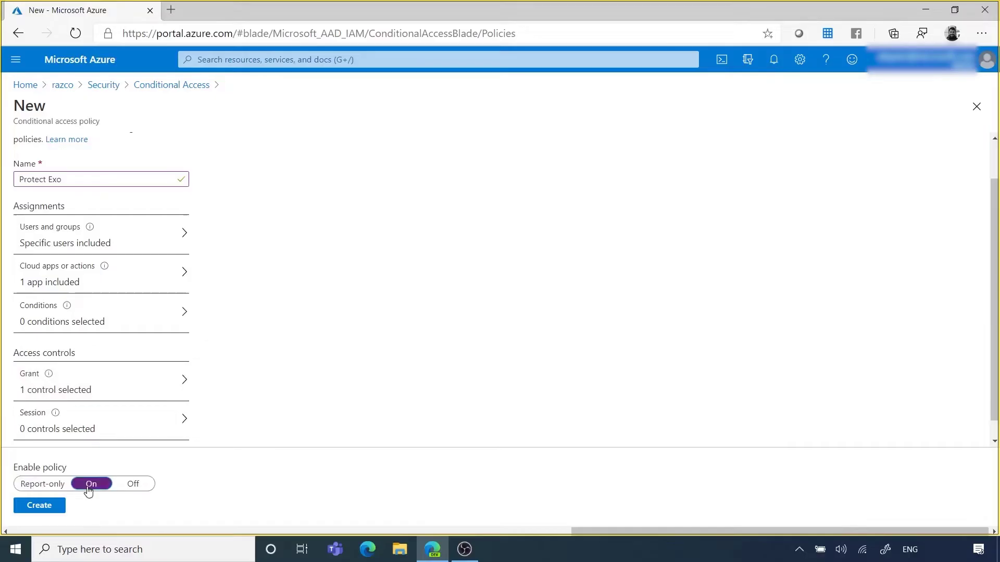
pyautogui.click(39, 506)
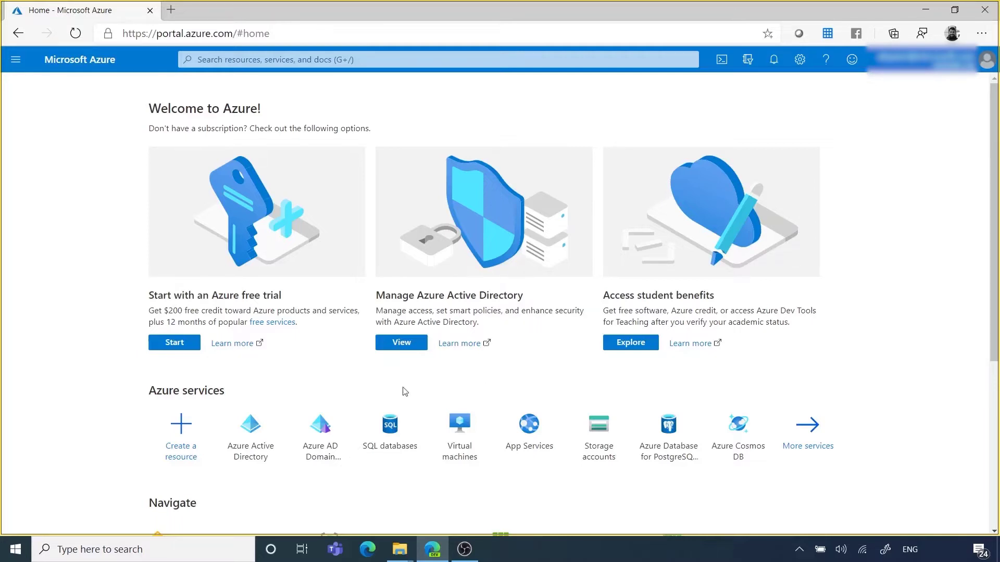
# - Set Enable Security defaults to Yes in the lab tenant's Azure Active Directory and save
pyautogui.click(237, 458)
pyautogui.scroll(-3, 111, 352)
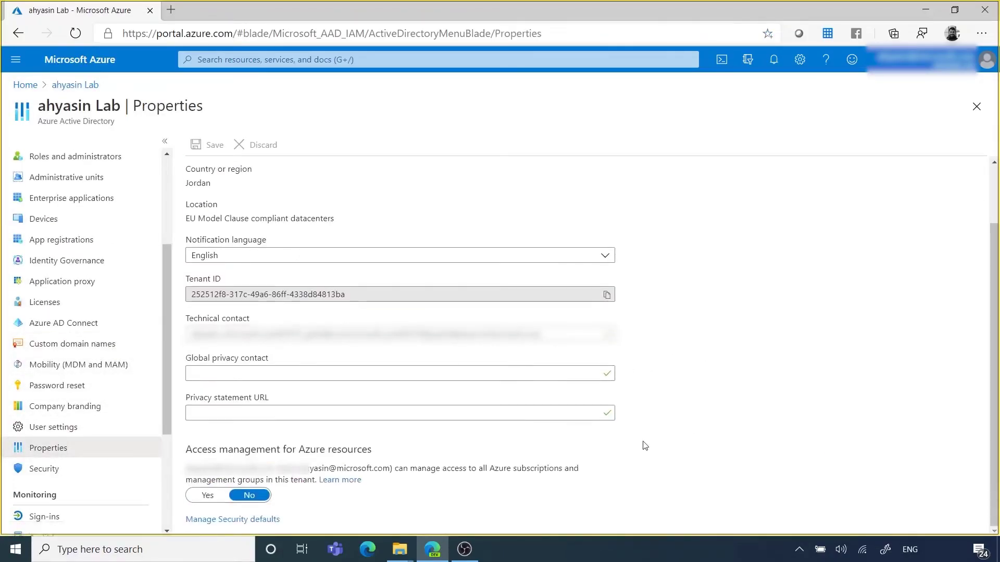
pyautogui.click(267, 520)
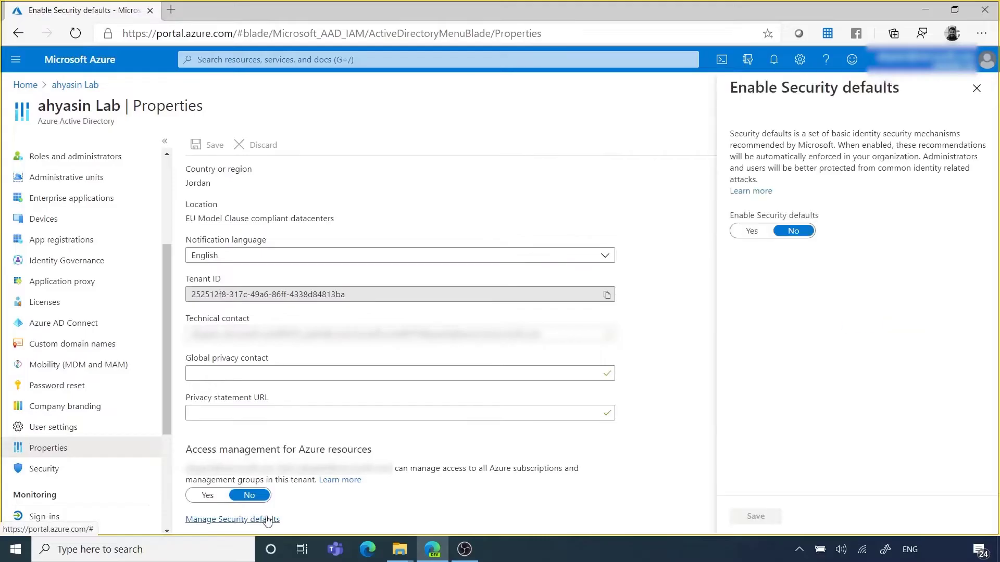
pyautogui.click(751, 232)
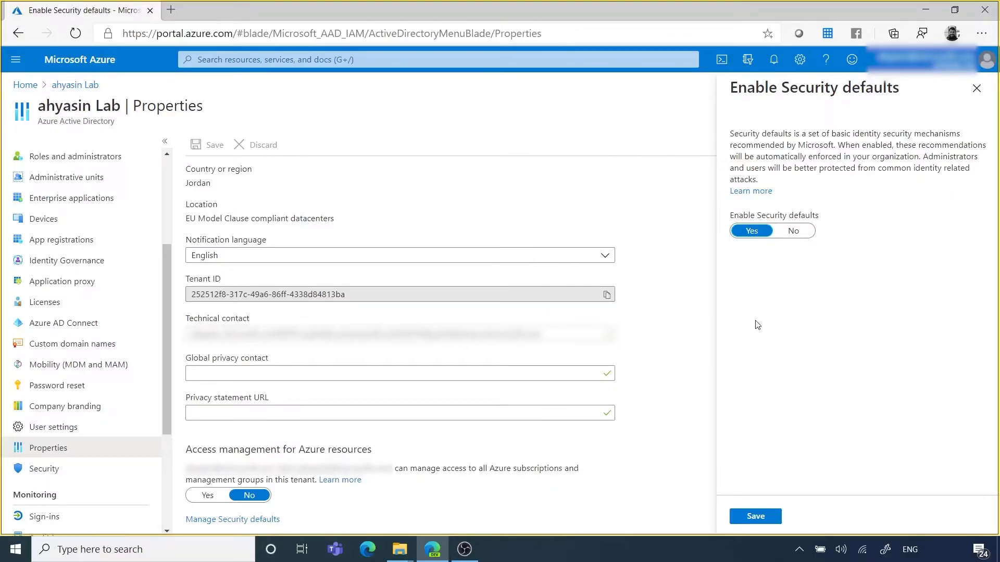
pyautogui.click(744, 528)
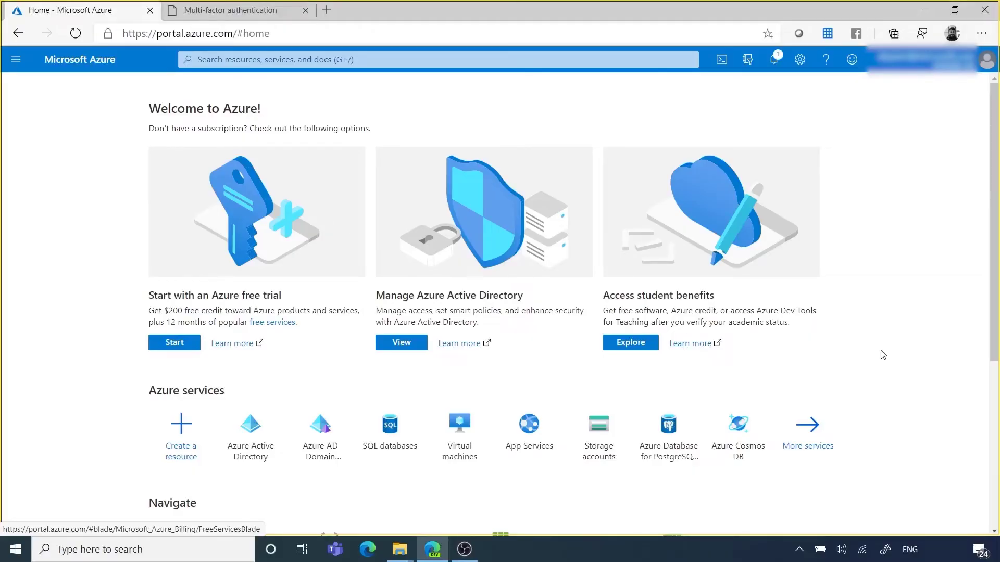
# - Open the per-user Multi-Factor Authentication page from Azure Active Directory Users
pyautogui.click(252, 454)
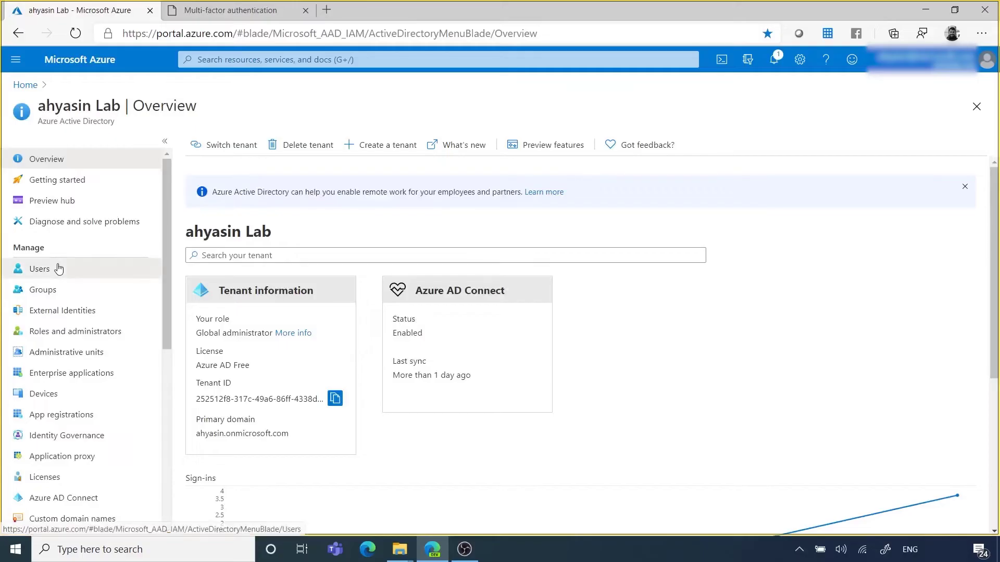
pyautogui.click(59, 269)
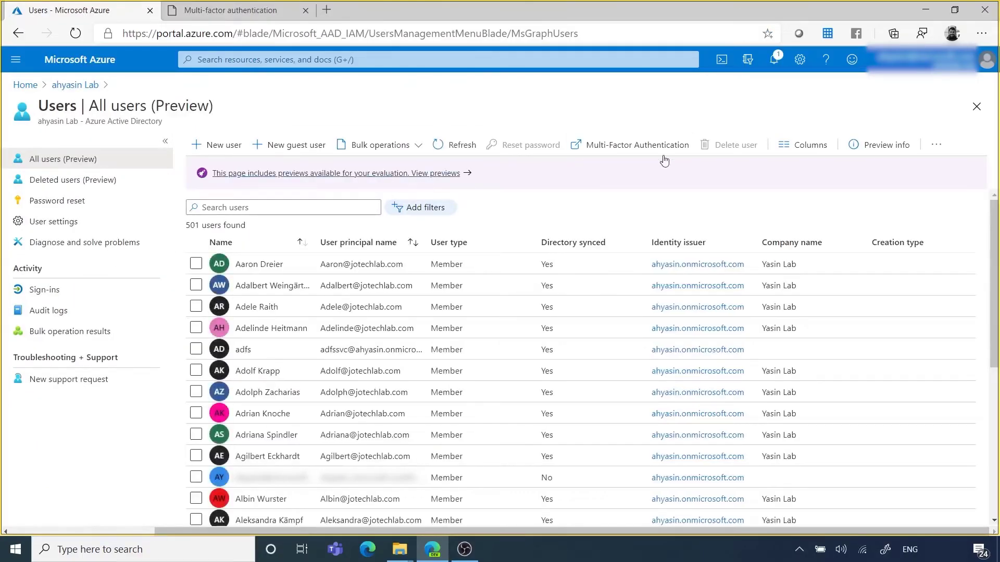
pyautogui.click(601, 157)
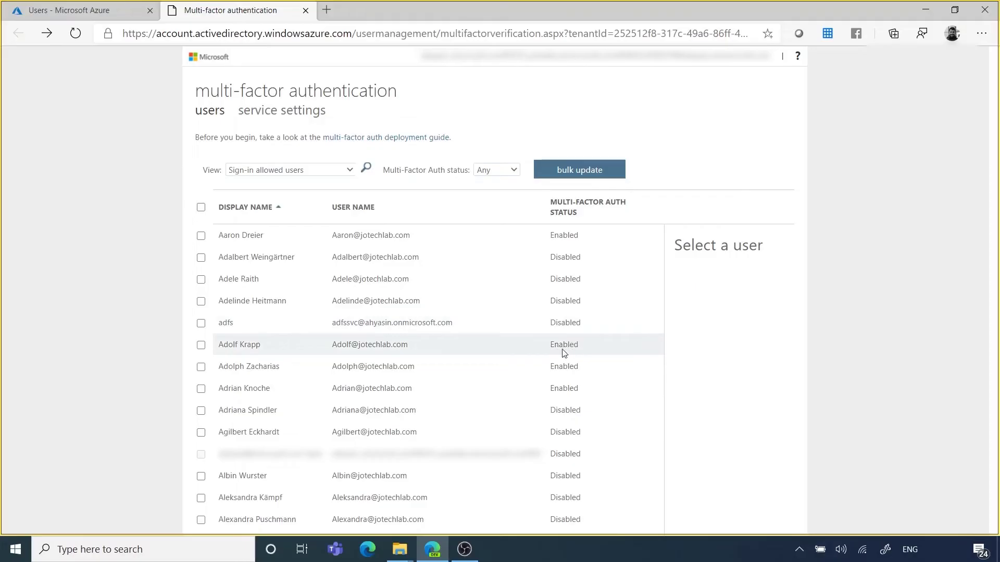
# - Enable multi-factor authentication for the second user in the list and confirm
pyautogui.click(201, 258)
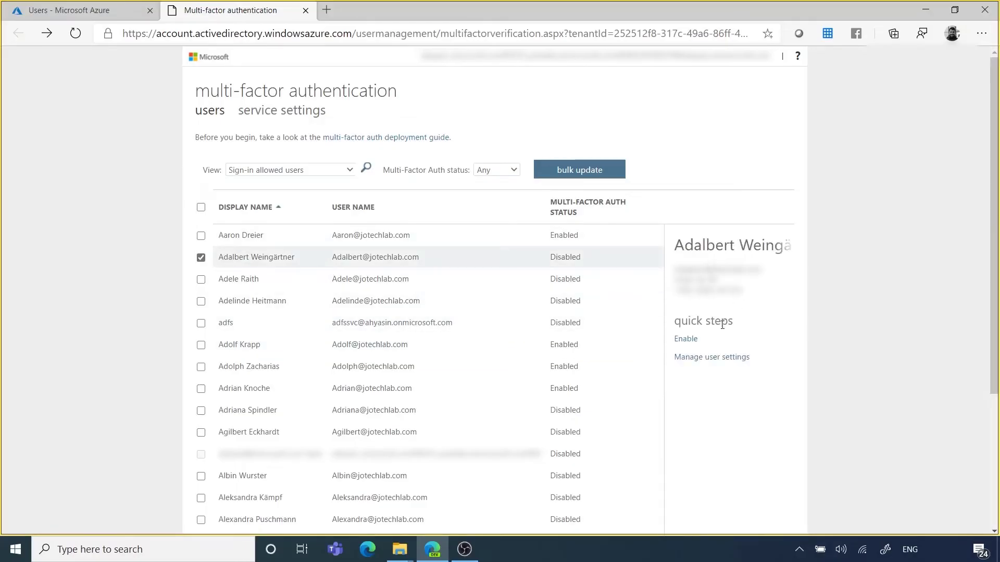
pyautogui.click(686, 340)
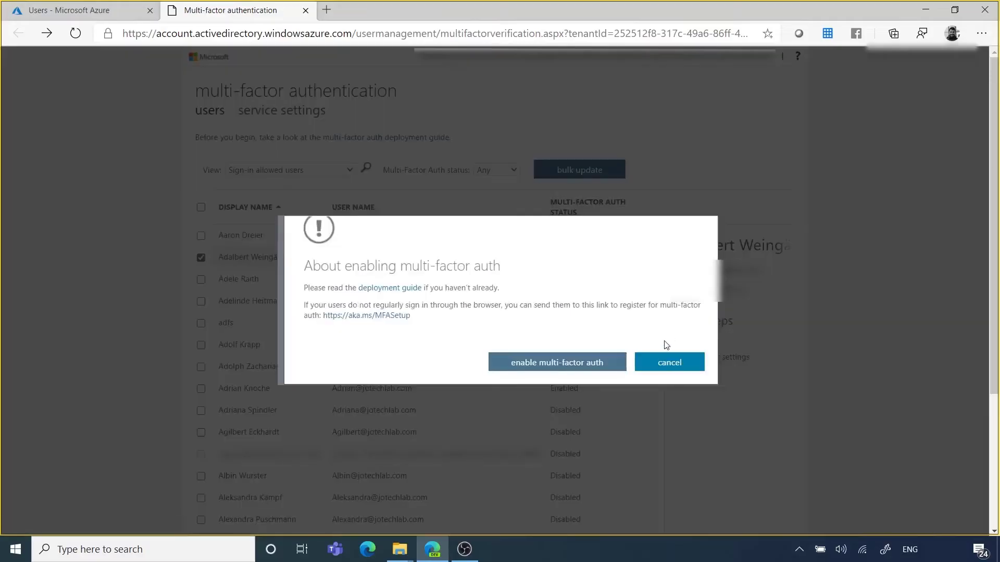
pyautogui.click(604, 367)
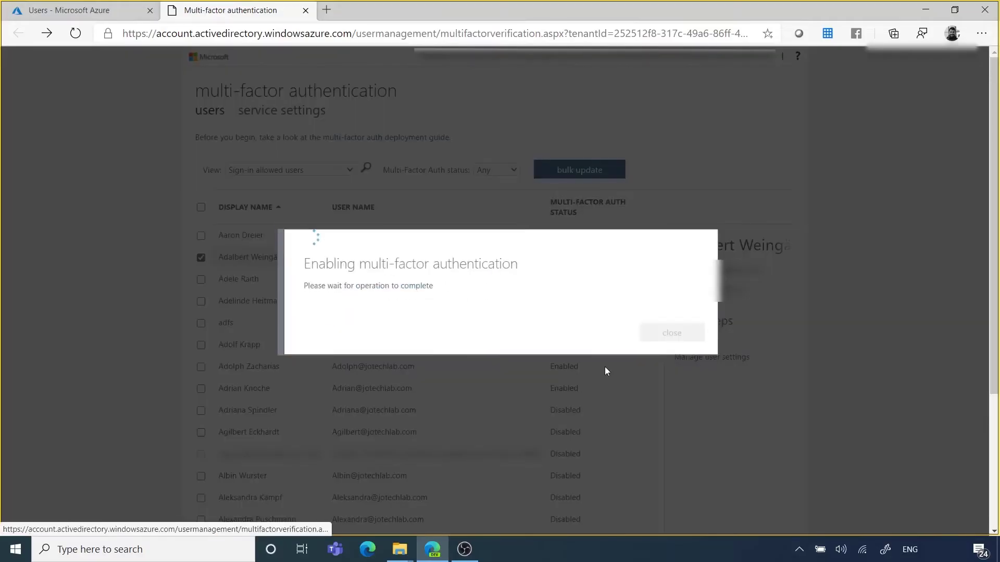
pyautogui.click(671, 339)
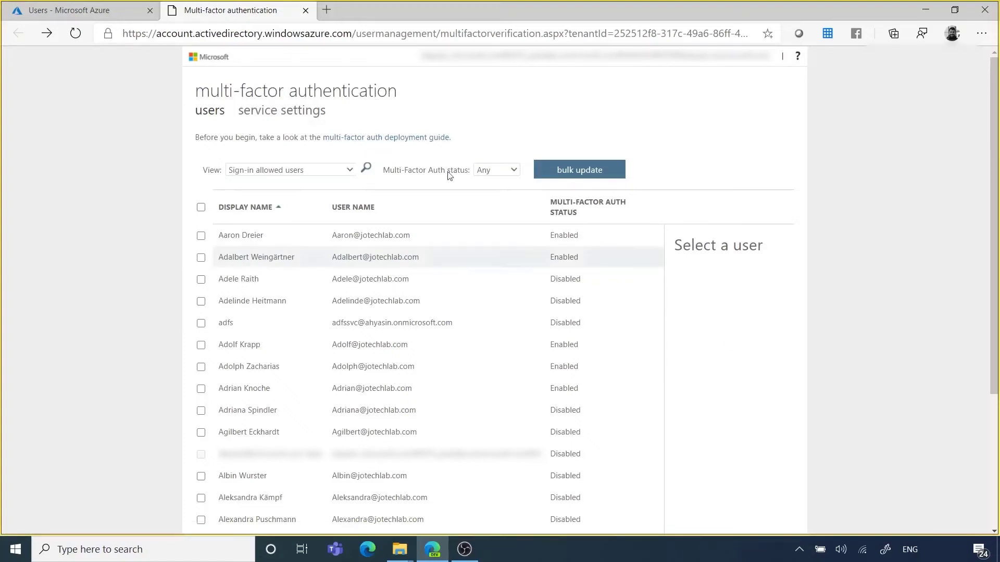
pyautogui.click(267, 113)
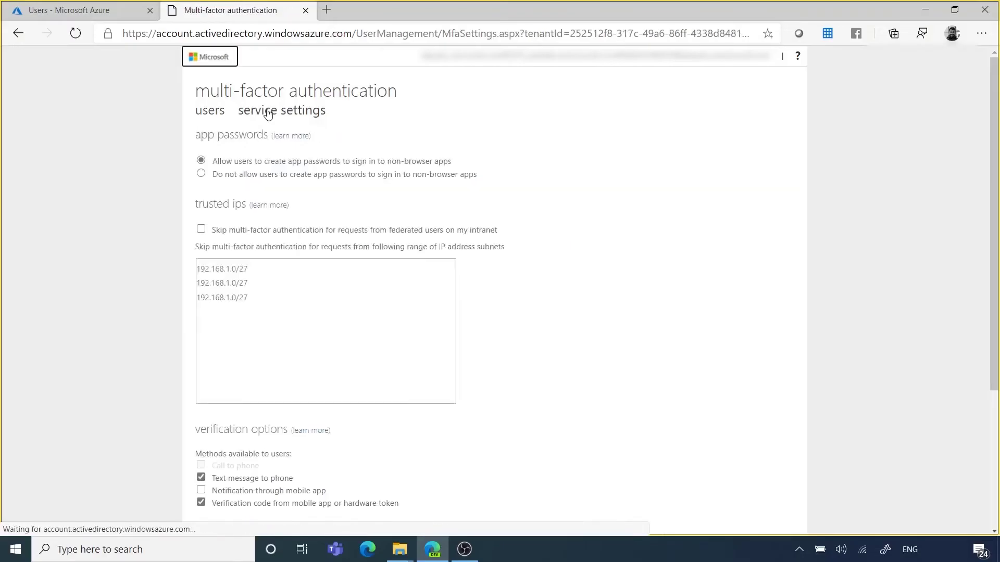
# - Review the trusted IP address ranges in the MFA service settings
pyautogui.click(309, 274)
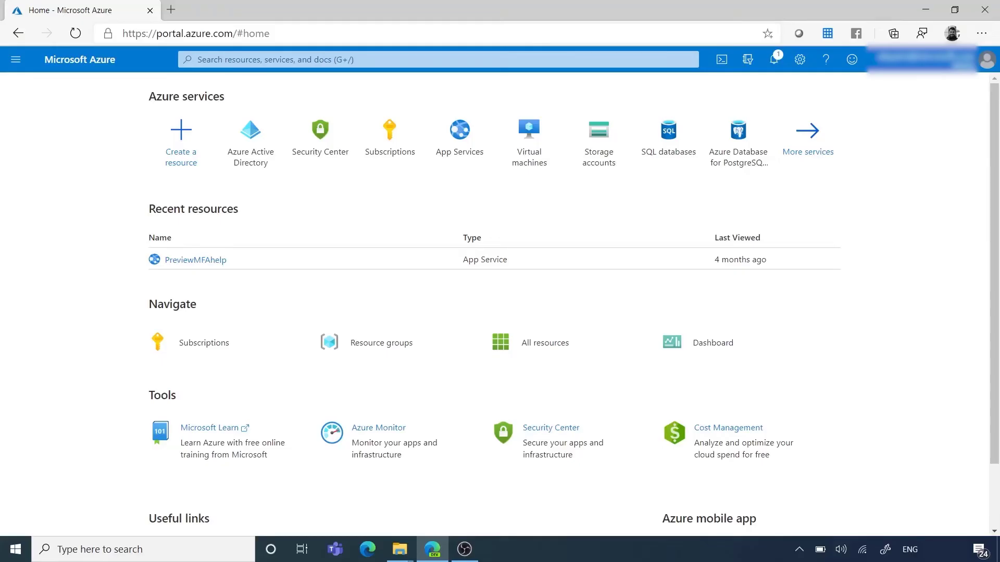
# - Open razco's sign-in risk policy and review its included and excluded users
pyautogui.click(250, 139)
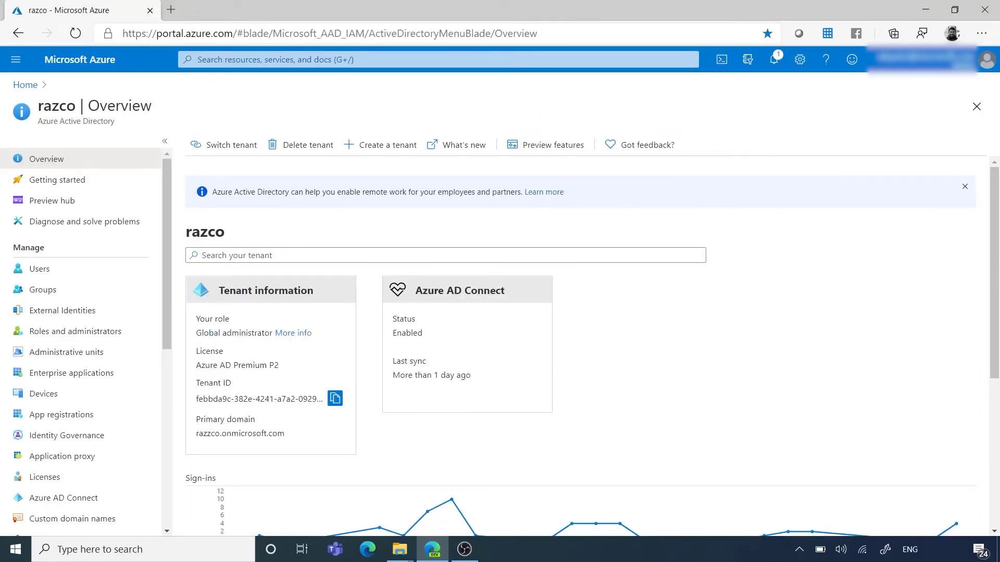
pyautogui.scroll(-7, 78, 281)
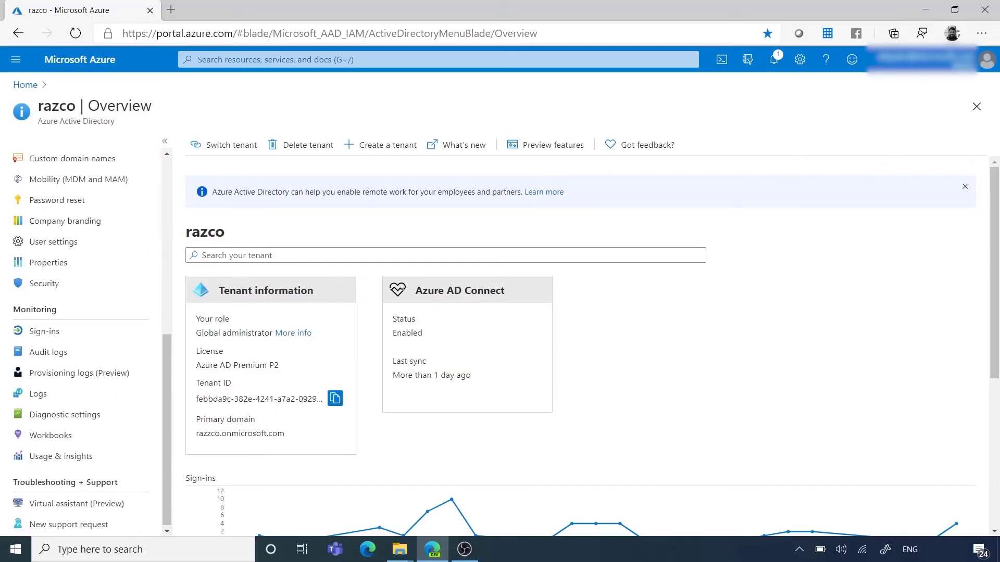
pyautogui.click(78, 281)
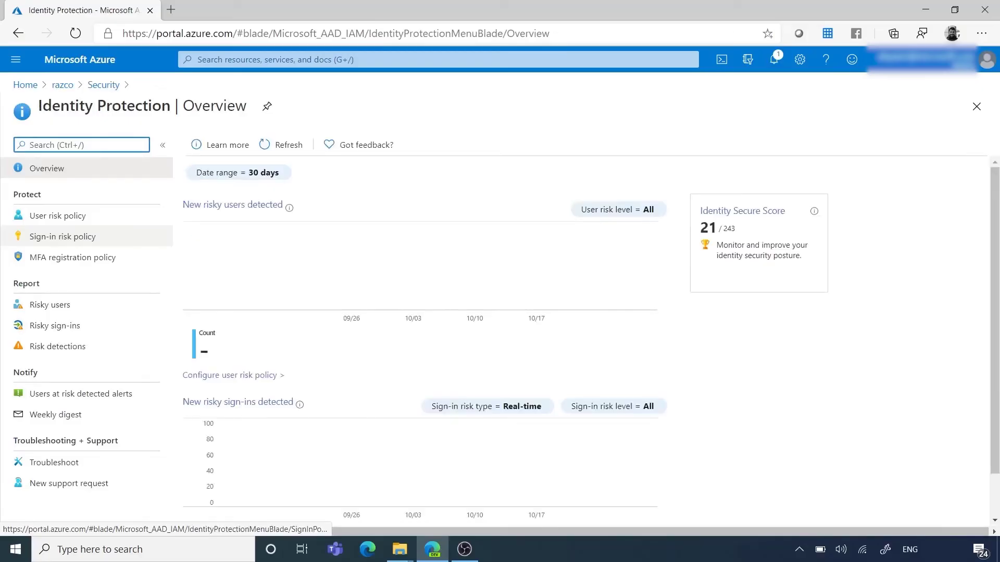
pyautogui.click(62, 236)
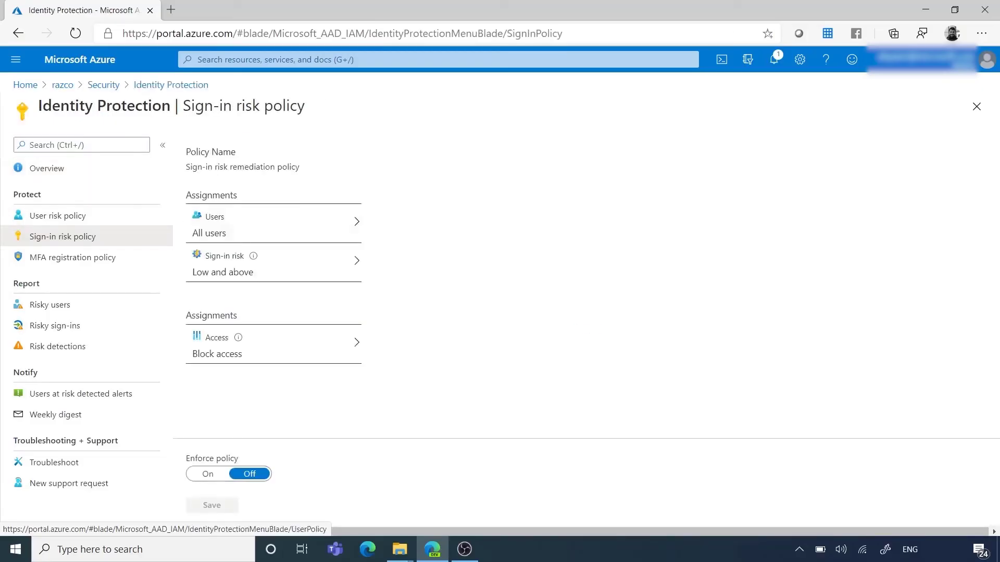
pyautogui.click(218, 225)
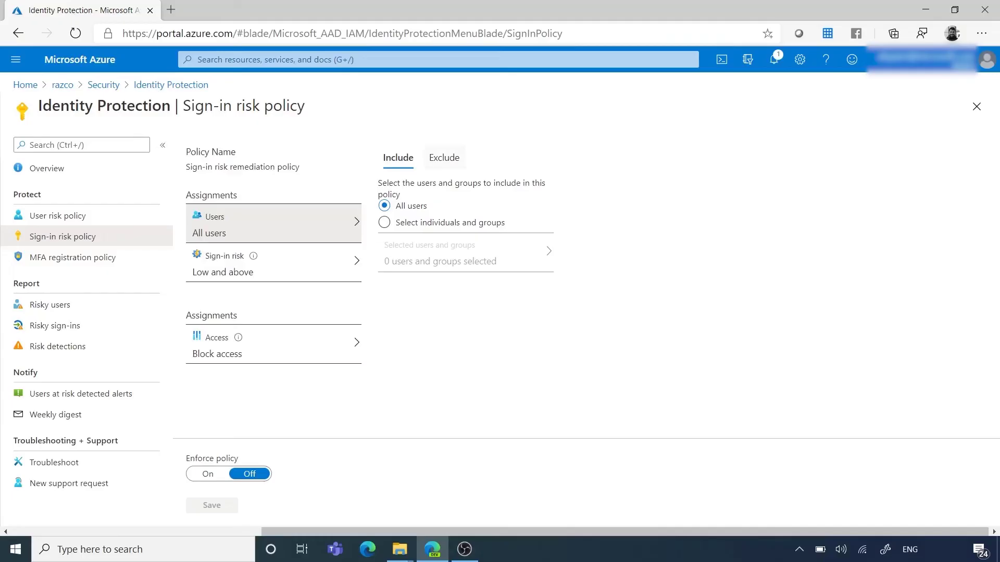
pyautogui.click(444, 158)
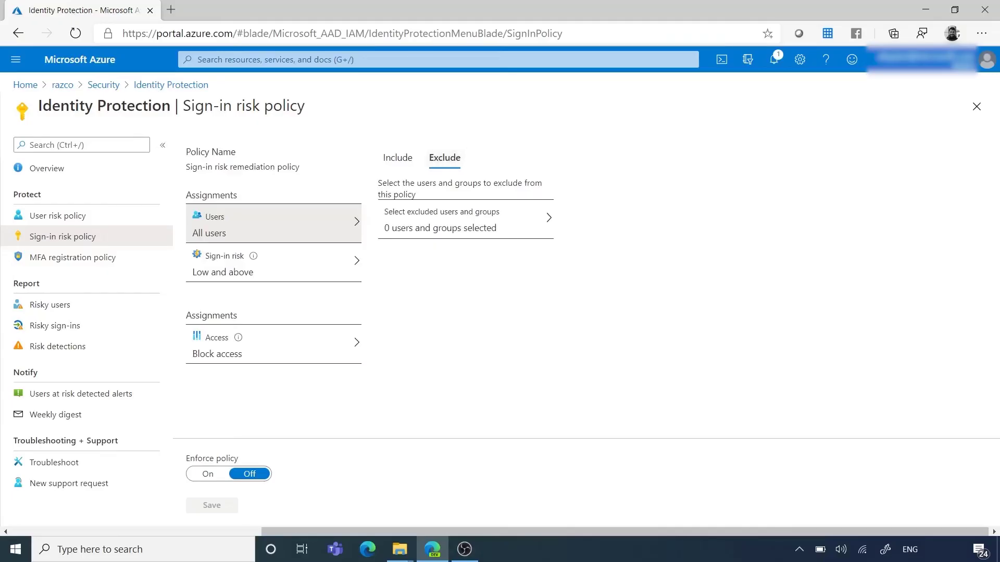
# - Set sign-in risk to Medium and above, access to Allow with MFA required, and enforcement On
pyautogui.click(274, 263)
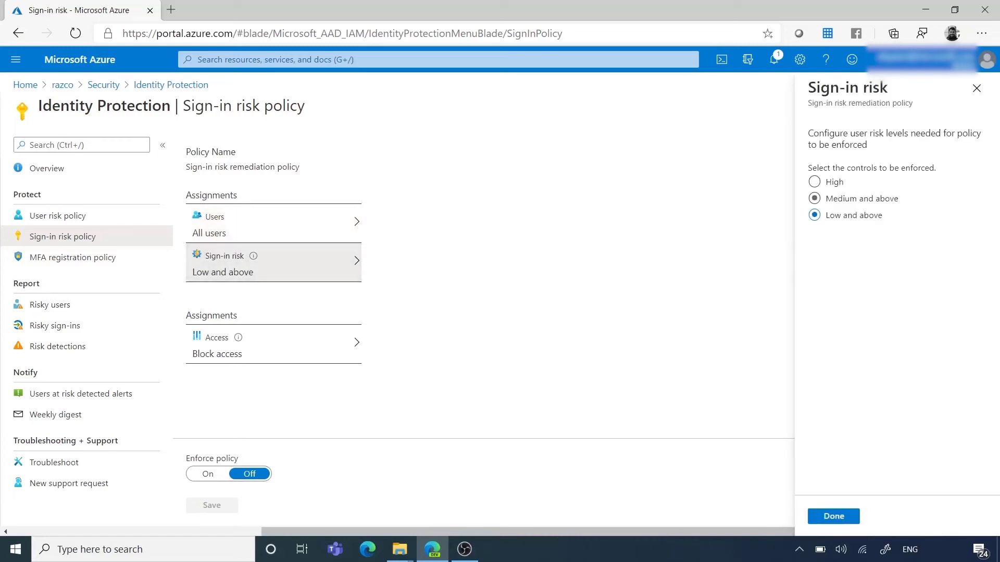
pyautogui.click(814, 198)
pyautogui.click(833, 516)
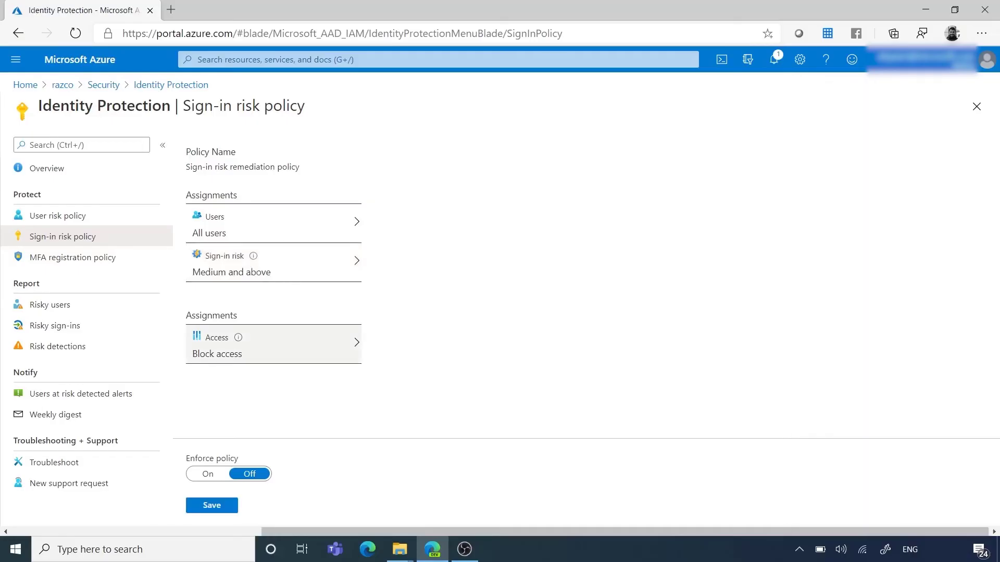
pyautogui.click(274, 345)
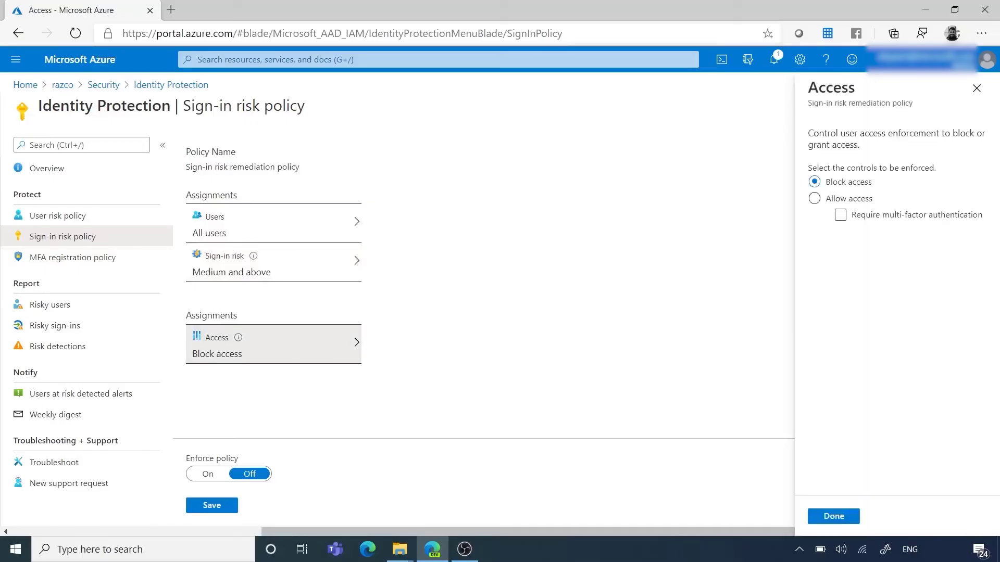
pyautogui.click(814, 198)
pyautogui.click(841, 216)
pyautogui.click(833, 516)
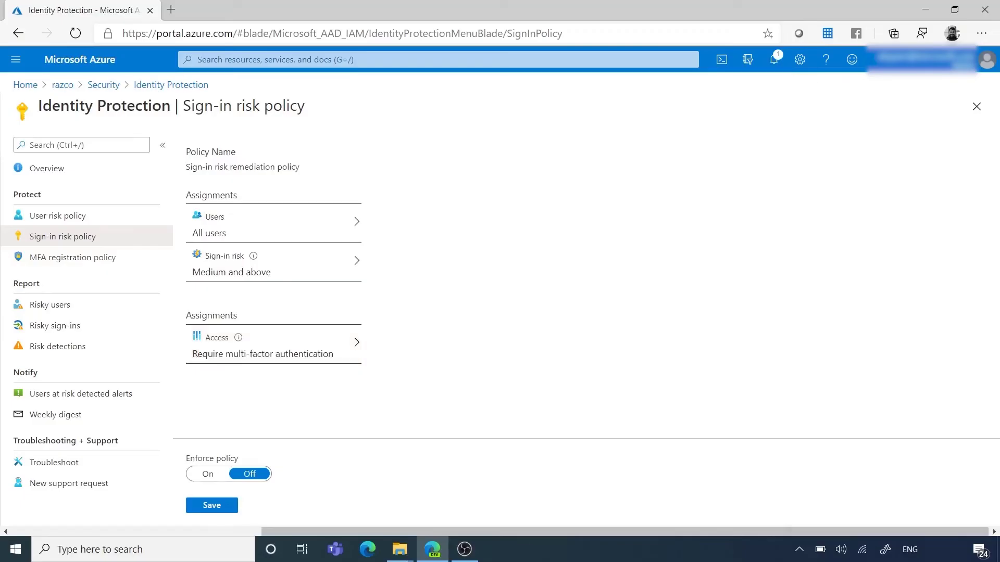
pyautogui.click(208, 474)
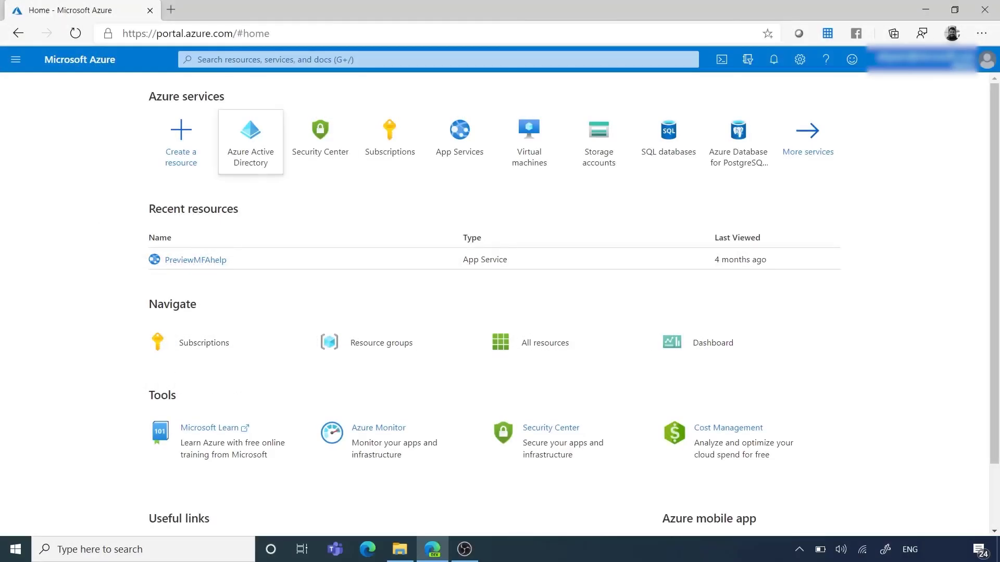
# - Open the razco tenant's Azure Active Directory overview from the home page
pyautogui.click(251, 138)
# - Open the 6:53:36 PM sign-in's details and check its MFA CA Conditional Access result
pyautogui.scroll(-7, 78, 289)
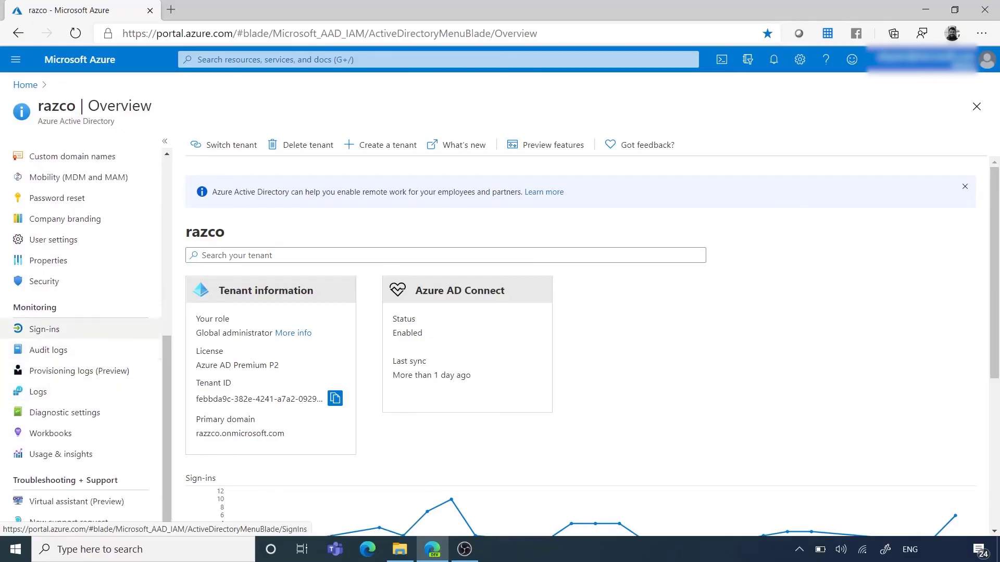
pyautogui.click(45, 329)
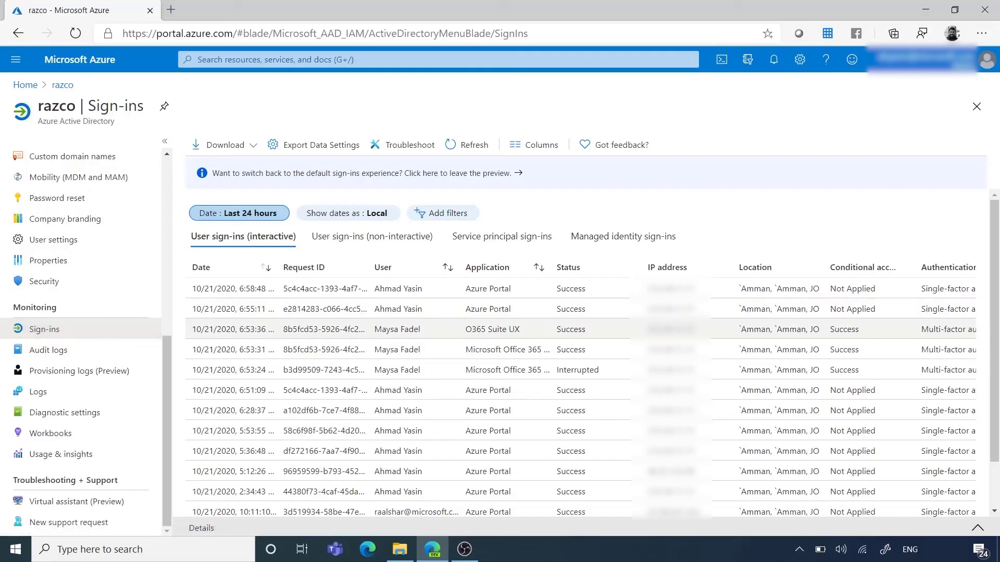
pyautogui.click(489, 329)
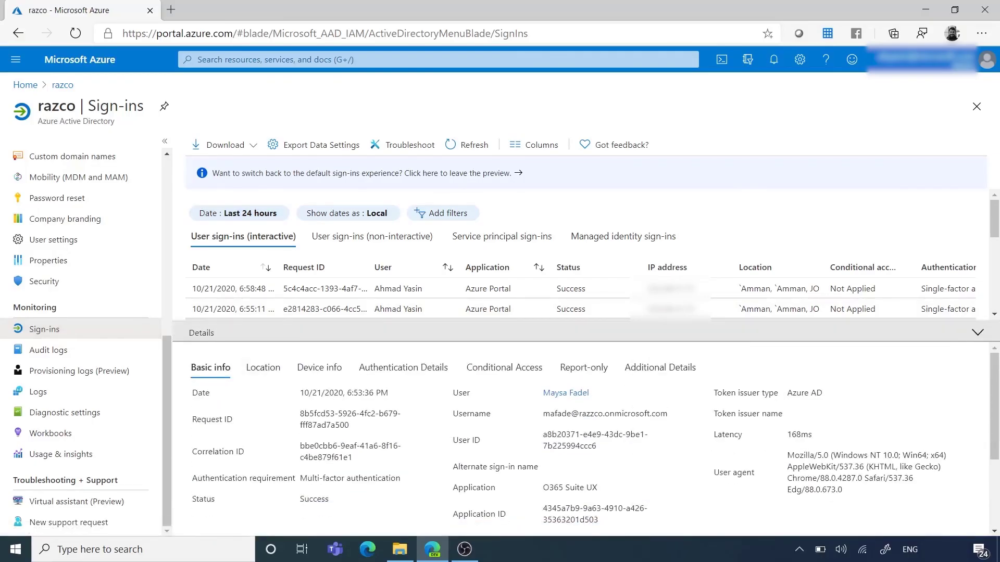
pyautogui.tripleClick(334, 478)
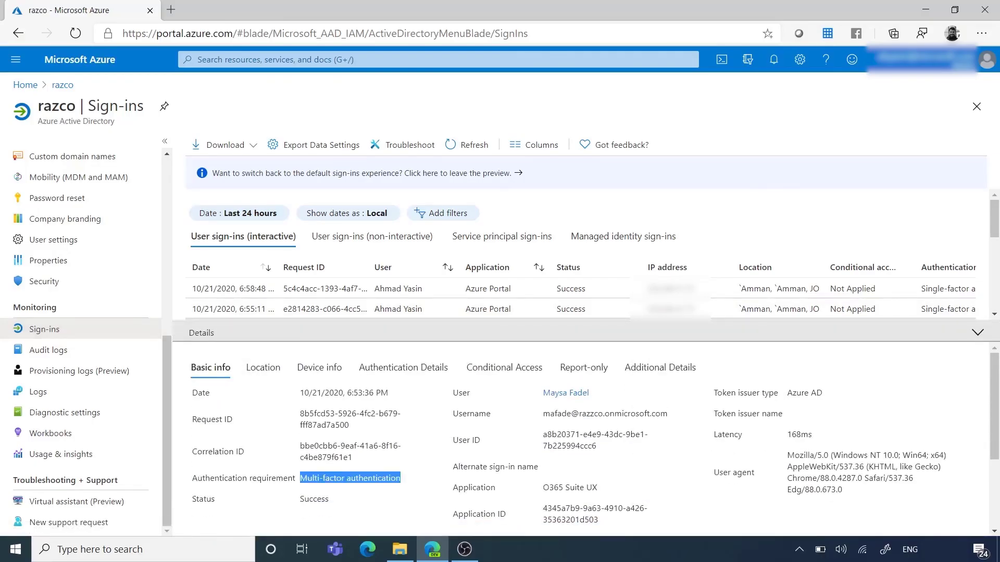
pyautogui.click(505, 367)
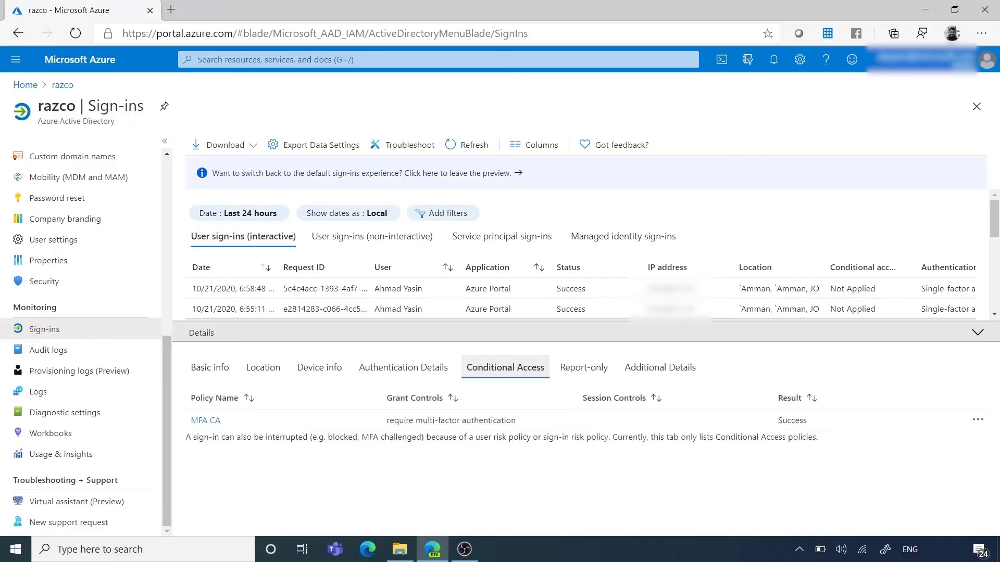